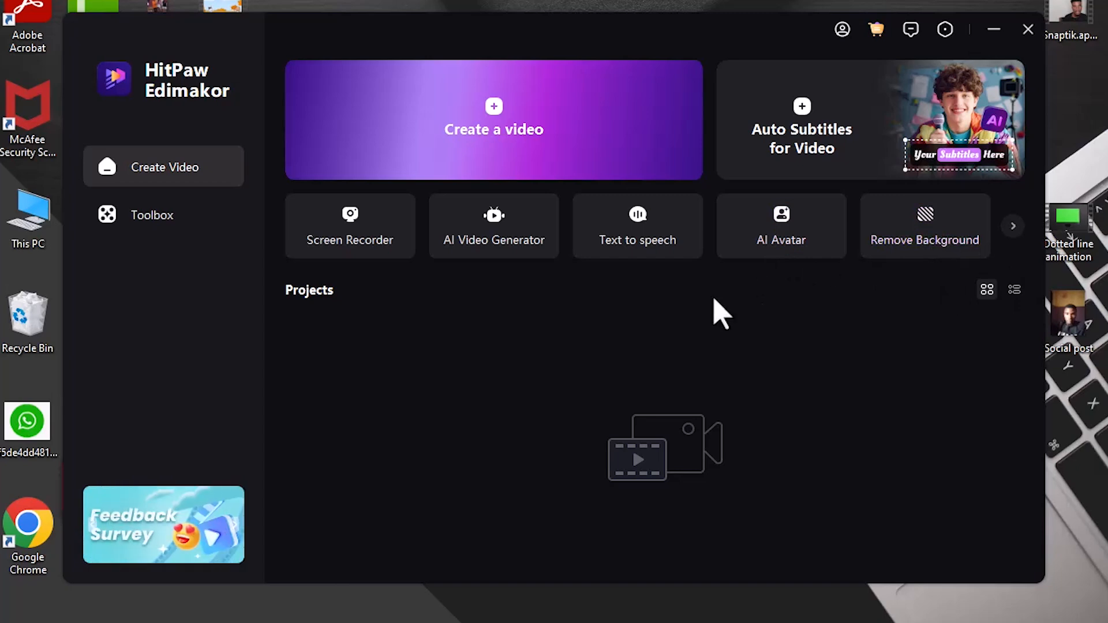
# - Open the Screen Recorder's choice of recording methods and close it again
pyautogui.click(355, 229)
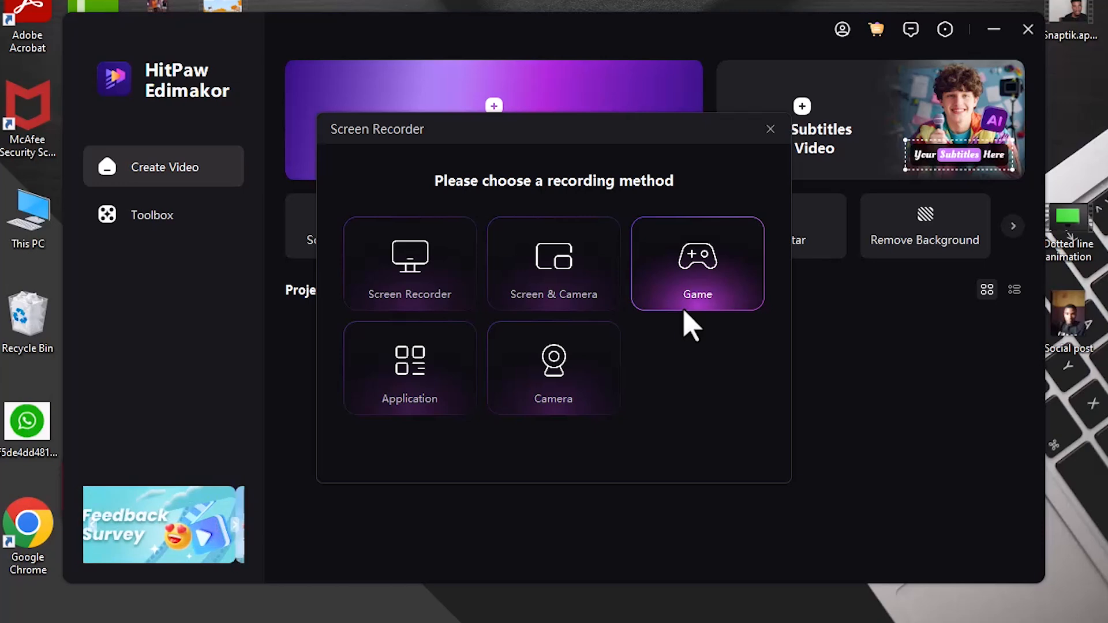
pyautogui.click(770, 129)
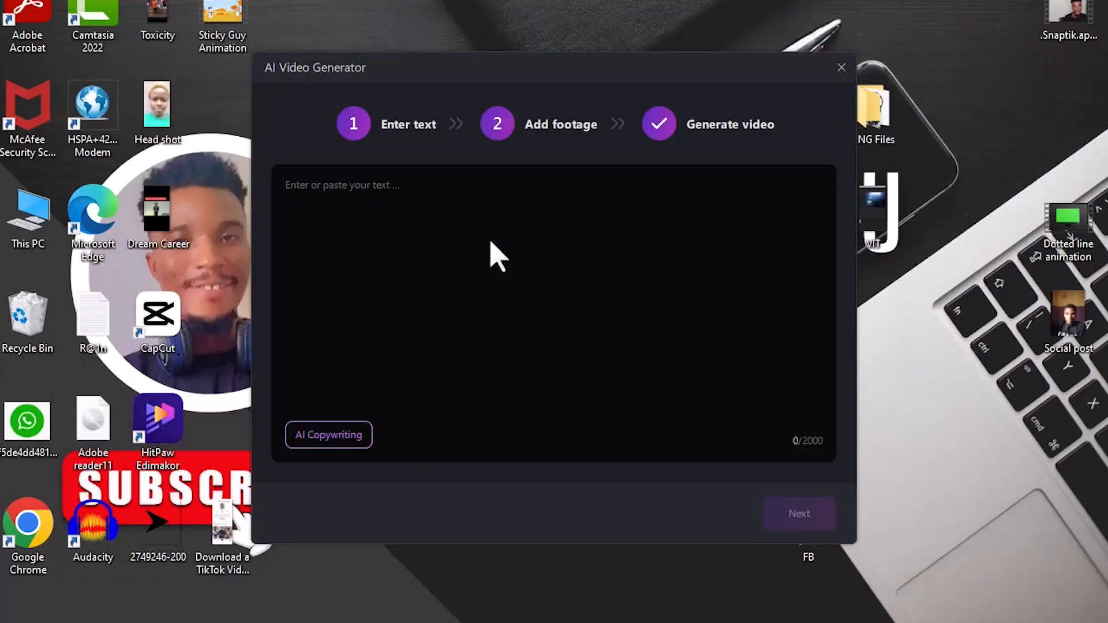
# - Paste the forest script into the AI Video Generator, proceed to adding footage, and look through the generated scene list
pyautogui.click(515, 234)
pyautogui.write("I've seen generations come and go in this forest. I've witnessed the dance of the seasons, the roar of the mighty river, the symphony of life. But now, something is different. I feel a change in the air, a disturbance that threatens our very existence.  The once-abundant sunlight is dimmed by a growing shadow. The air, once clean and fresh, is heavy with a strange, unfamiliar scent. And the creatures that call this forest home are disappearing, one by one.  I fear that we, the guardians of this precious ecosystem, are being forgotten. We are being consumed by greed and ignorance. Our home, once a sanctuary of peace and harmony, is being torn apart.")
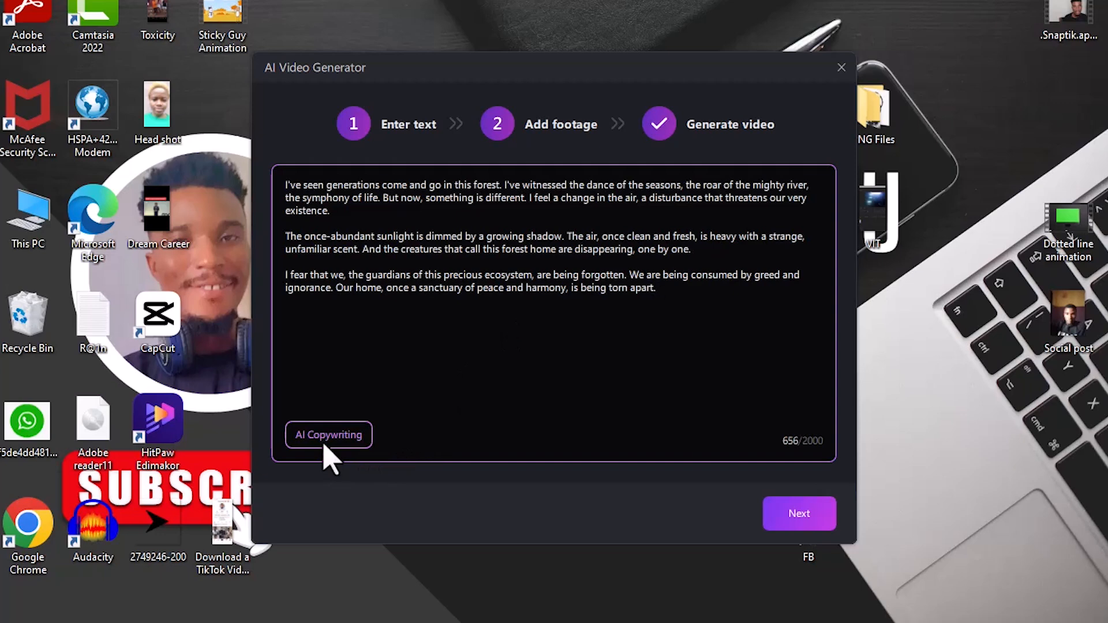
pyautogui.click(803, 520)
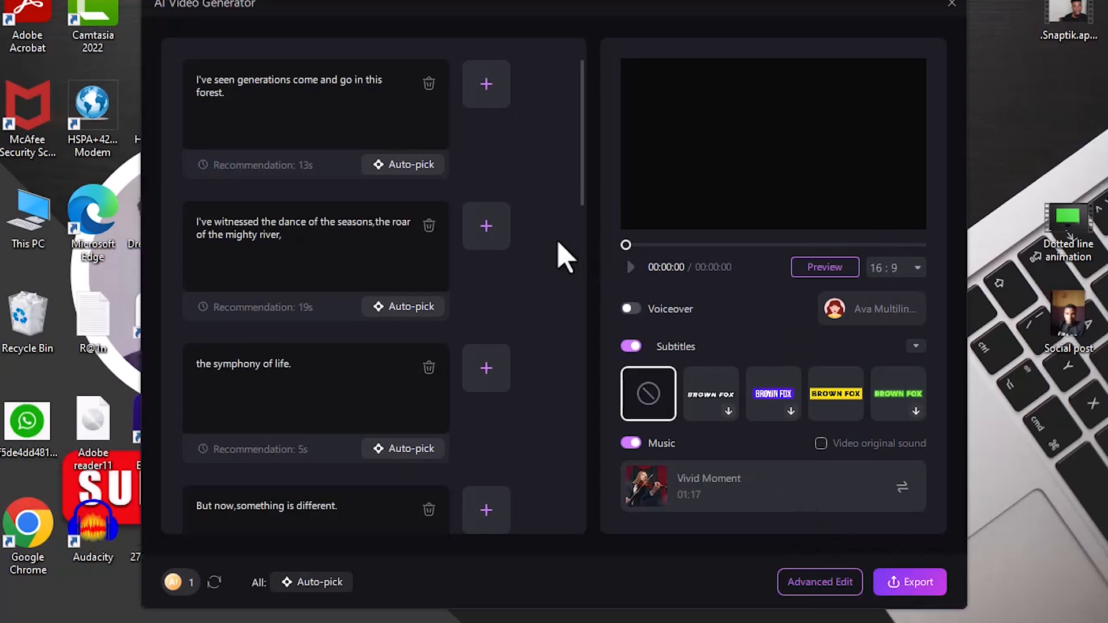
pyautogui.moveTo(586, 198); pyautogui.dragTo(590, 157)
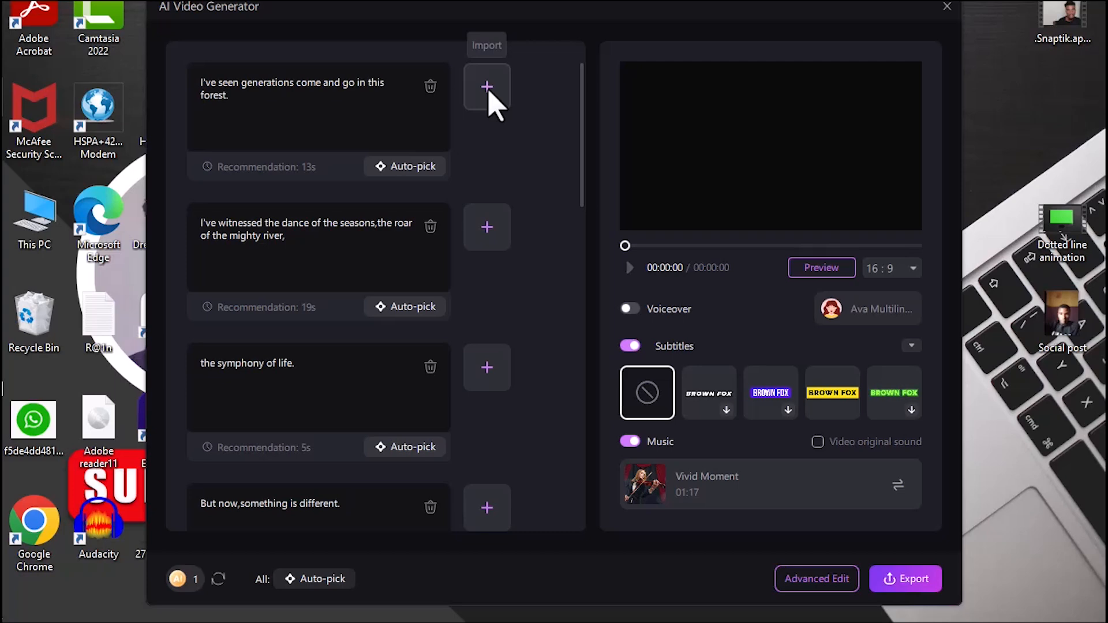
pyautogui.moveTo(586, 173)
pyautogui.mouseDown()
pyautogui.moveTo(589, 215)
pyautogui.moveTo(593, 161)
pyautogui.mouseUp()
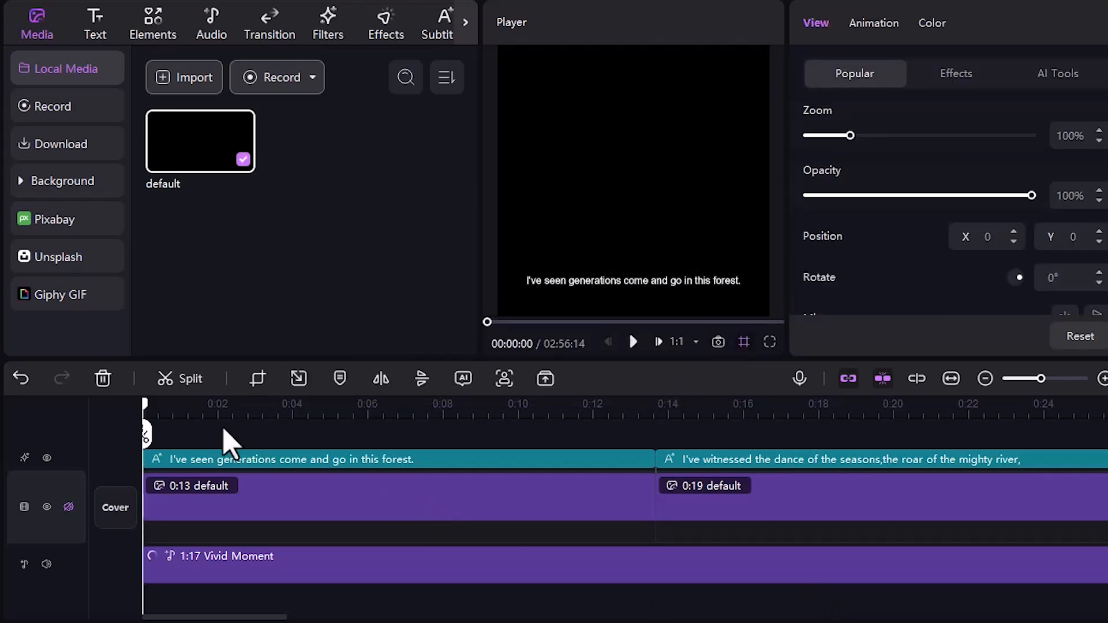
# - Scrub through the opening scenes of the generated video on the timeline
pyautogui.moveTo(144, 430); pyautogui.dragTo(251, 434)
pyautogui.moveTo(387, 441); pyautogui.dragTo(618, 453)
pyautogui.moveTo(373, 453); pyautogui.dragTo(33, 453)
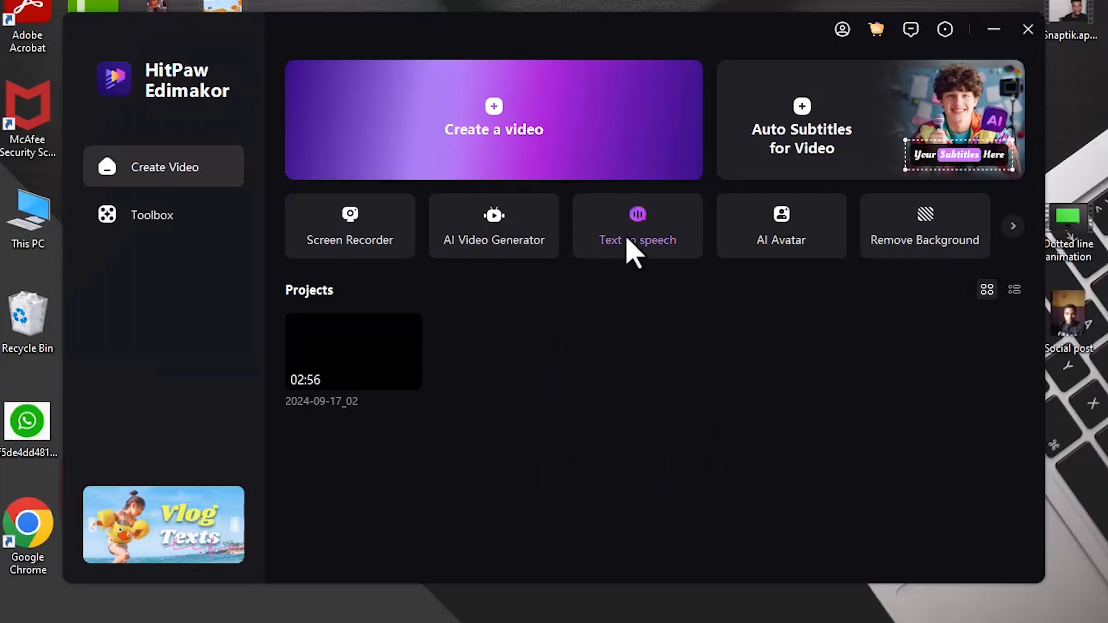
# - Paste the forest script into Text to Speech, choose the Emma Multilingual voice, and expand the voice style categories
pyautogui.click(633, 248)
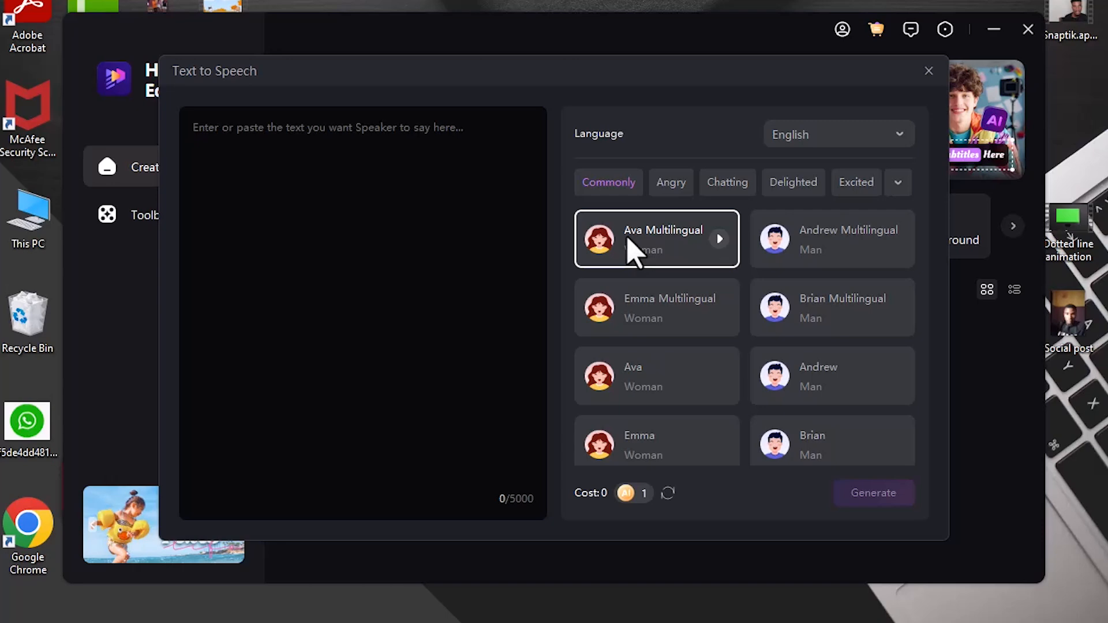
pyautogui.click(328, 188)
pyautogui.write("I've seen generations come and go in this forest. I've witnessed the dance of the seasons, the roar of the mighty river, the symphony of life. But now, something is different. I feel a change in the air, a disturbance that threatens our very existence.  The once-abundant sunlight is dimmed by a growing shadow. The air, once clean and fresh, is heavy with a strange, unfamiliar scent. And the creatures that call this forest home are disappearing, one by one.  I fear that we, the guardians of this precious ecosystem, are being forgotten. We are being consumed by greed and ignorance. Our home, once a sanctuary of peace and harmony, is being torn apart.")
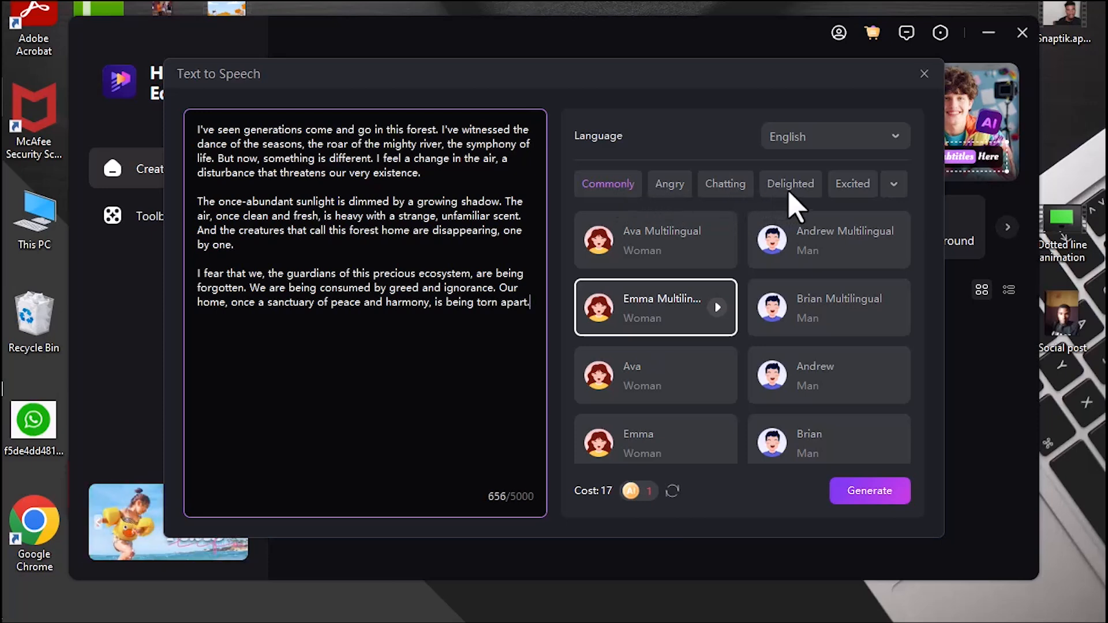
pyautogui.click(894, 190)
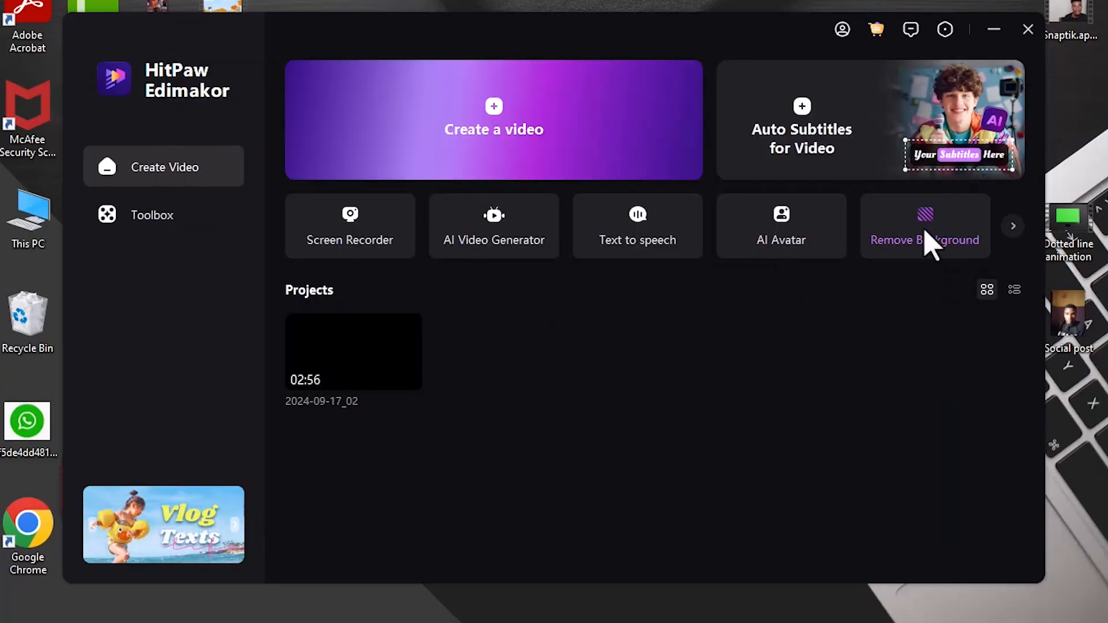
# - Start Remove Background and import the talking-head video from the Desktop folder
pyautogui.click(923, 242)
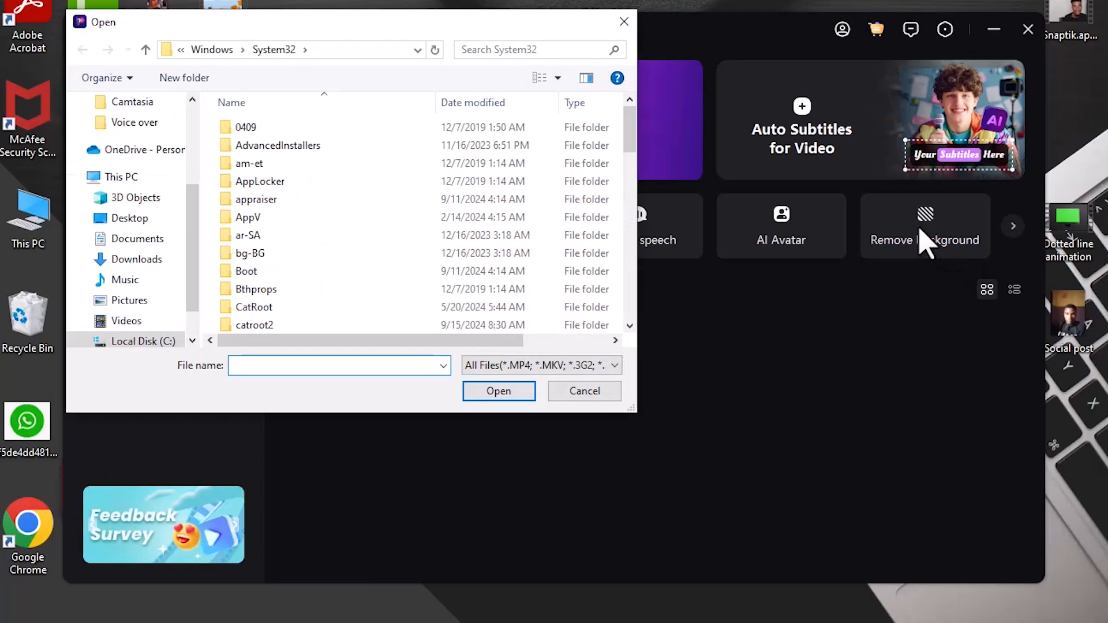
pyautogui.moveTo(197, 292); pyautogui.dragTo(202, 199)
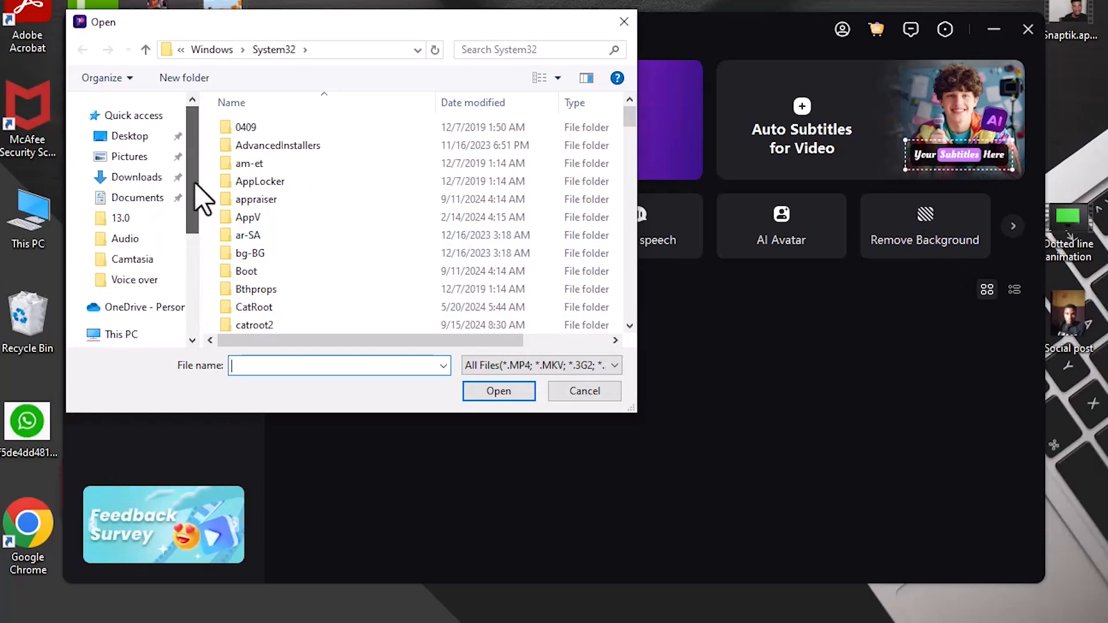
pyautogui.click(129, 136)
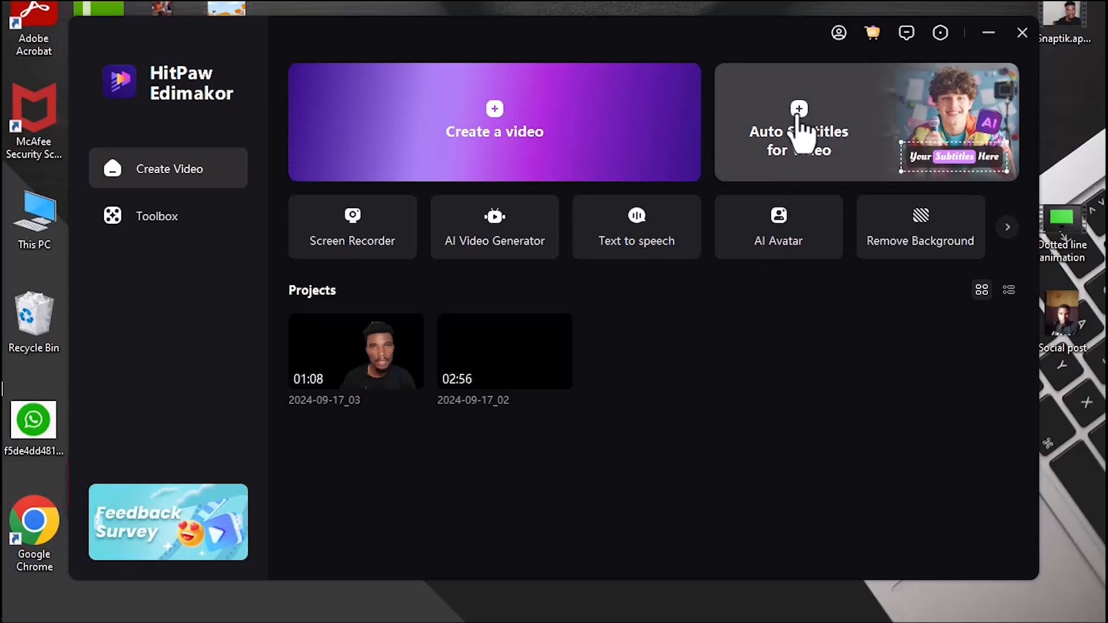
# - Open Auto Subtitles for Video and start importing a file for subtitling
pyautogui.click(796, 151)
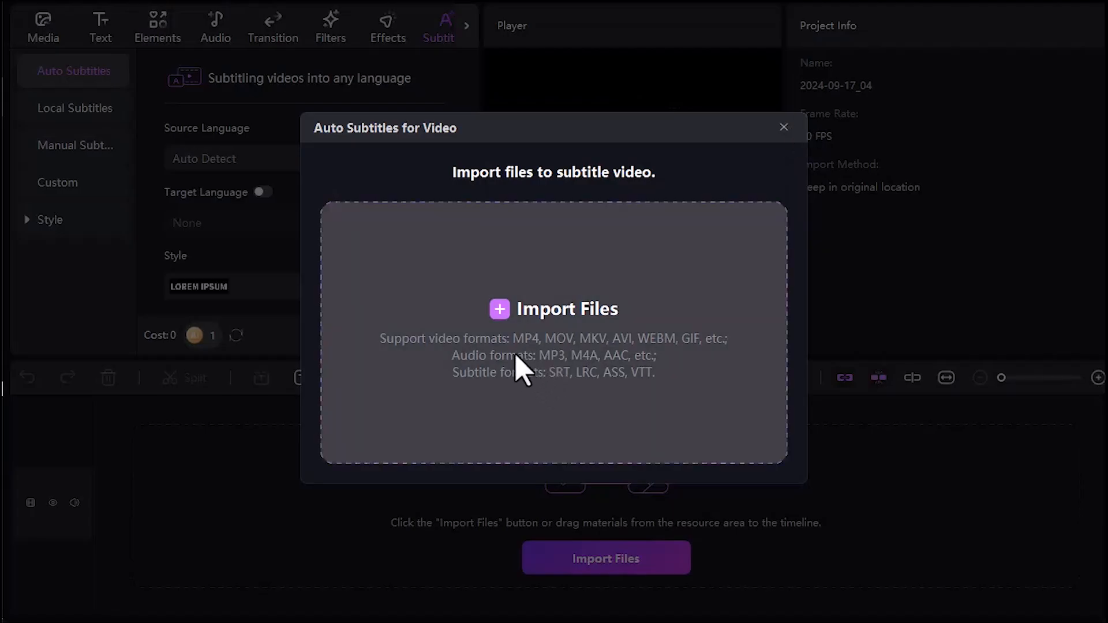
pyautogui.click(506, 314)
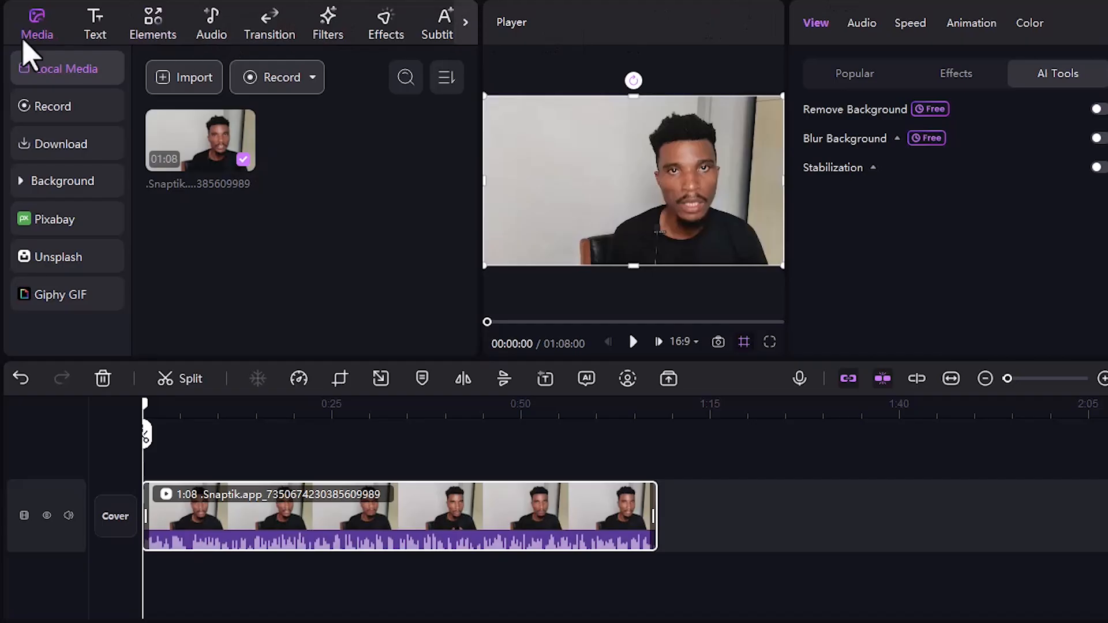
# - Add the trending "FOllOW ME" text template to the start of the timeline and play it in the preview
pyautogui.click(97, 29)
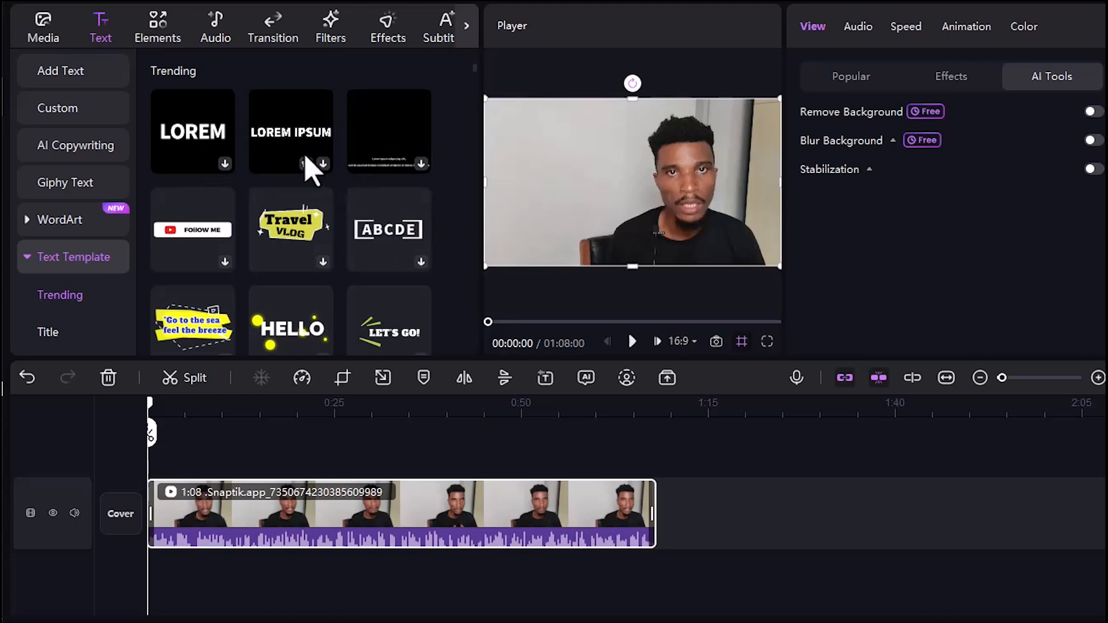
pyautogui.moveTo(475, 66); pyautogui.dragTo(475, 77)
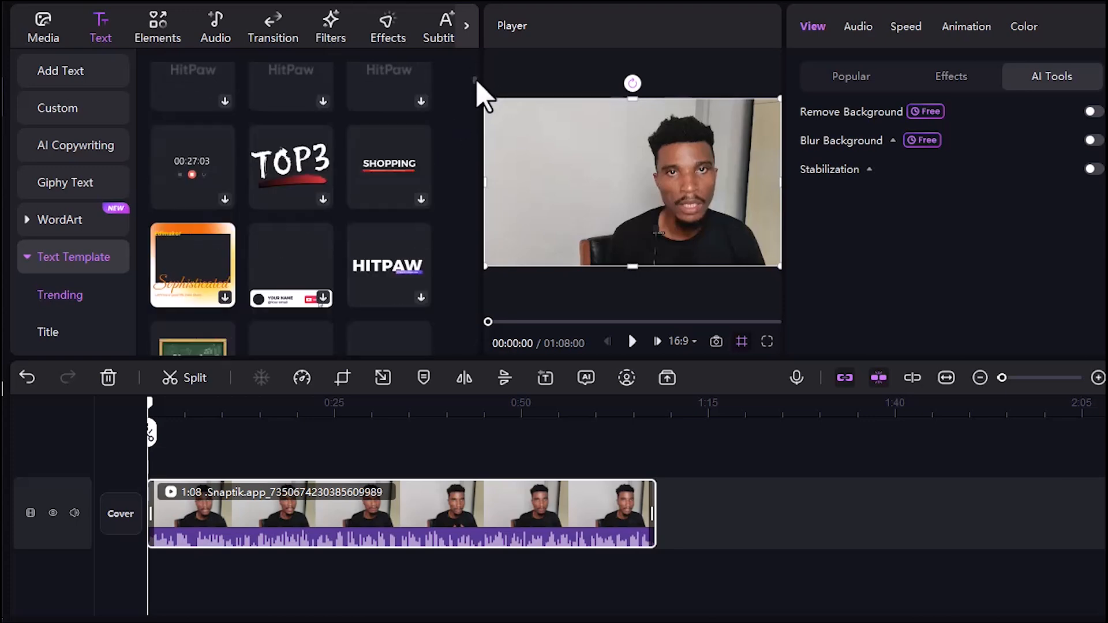
pyautogui.moveTo(476, 79); pyautogui.dragTo(474, 68)
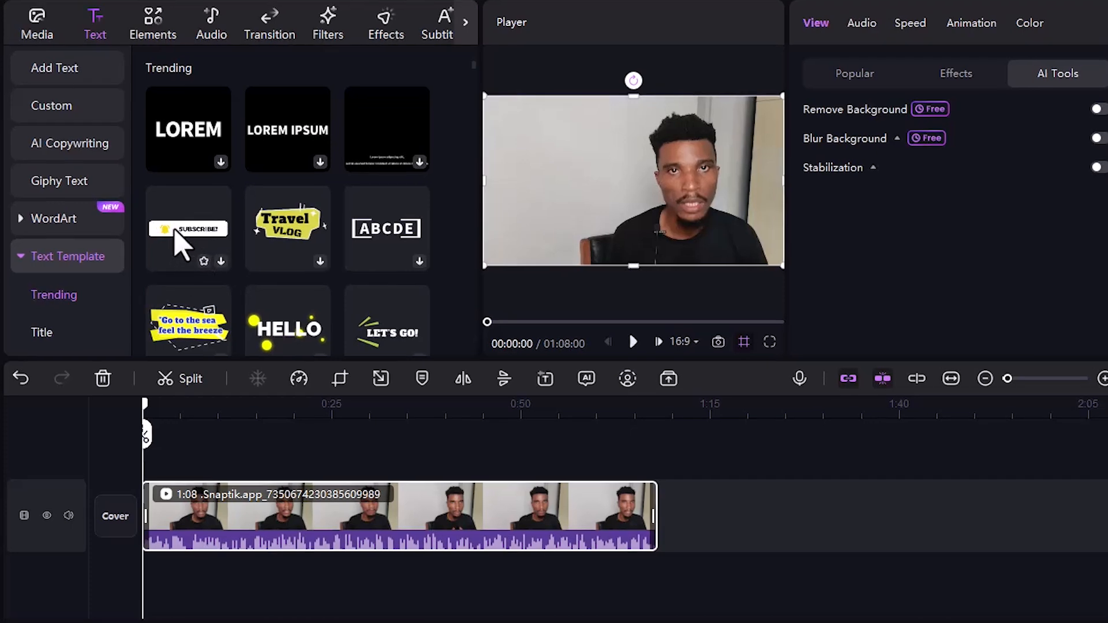
pyautogui.click(221, 261)
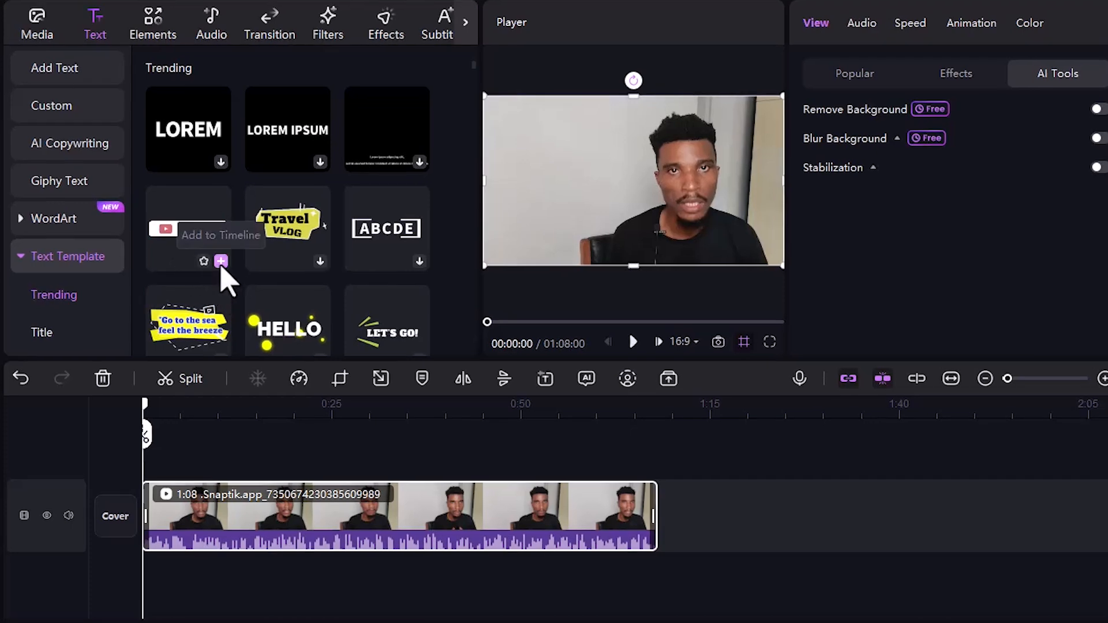
pyautogui.click(221, 261)
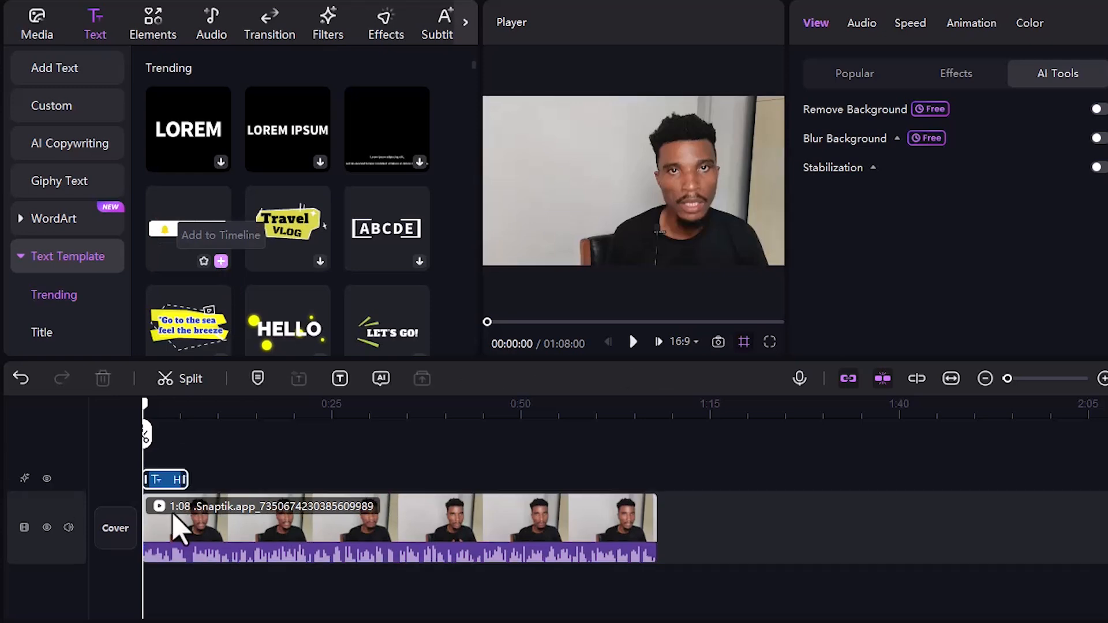
pyautogui.press('space')
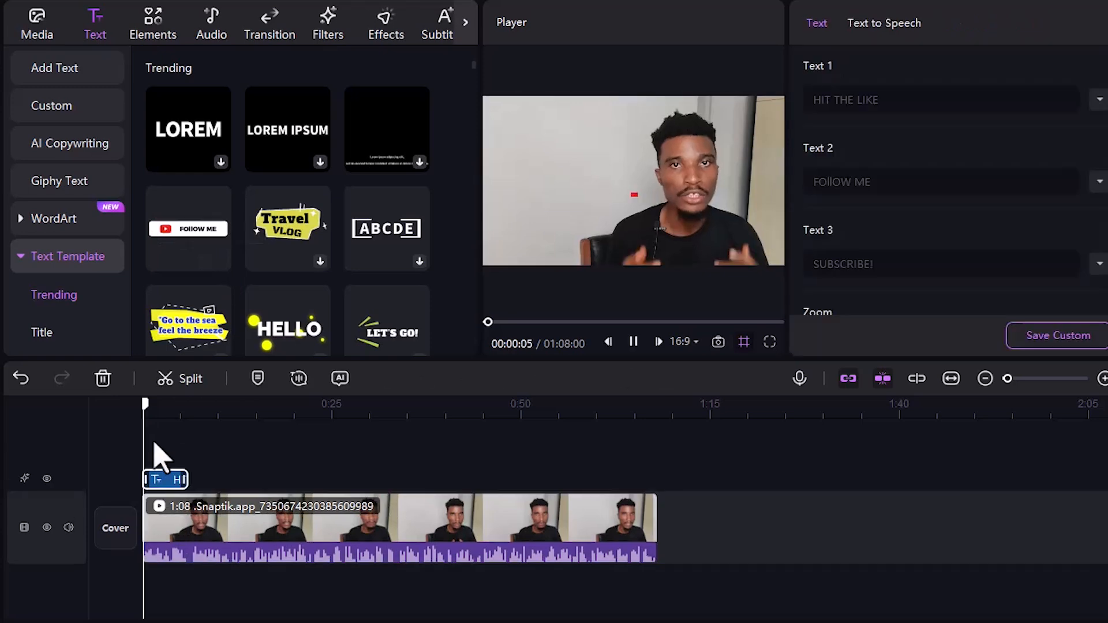
pyautogui.press('space')
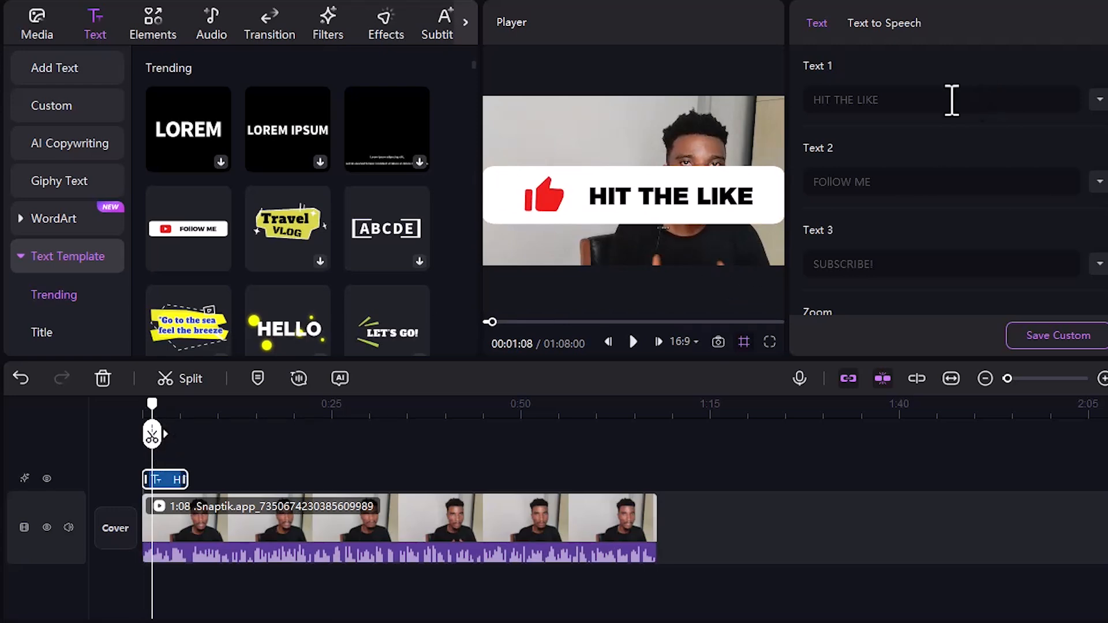
# - Check the template's Text 2 and Text 3 fields and delete the template from the timeline
pyautogui.click(872, 189)
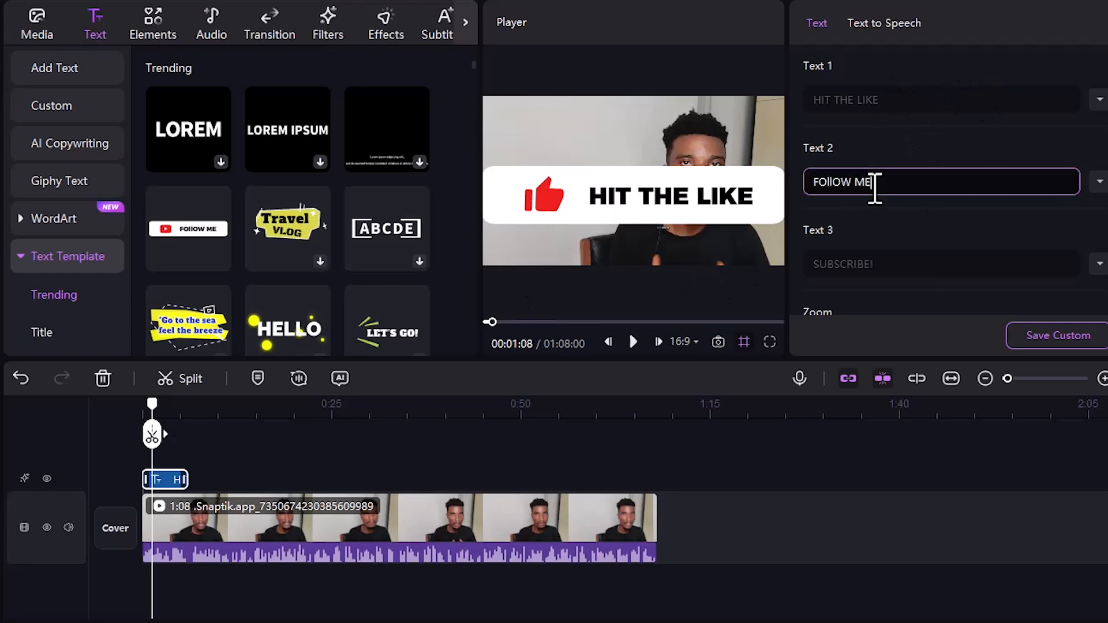
pyautogui.click(873, 268)
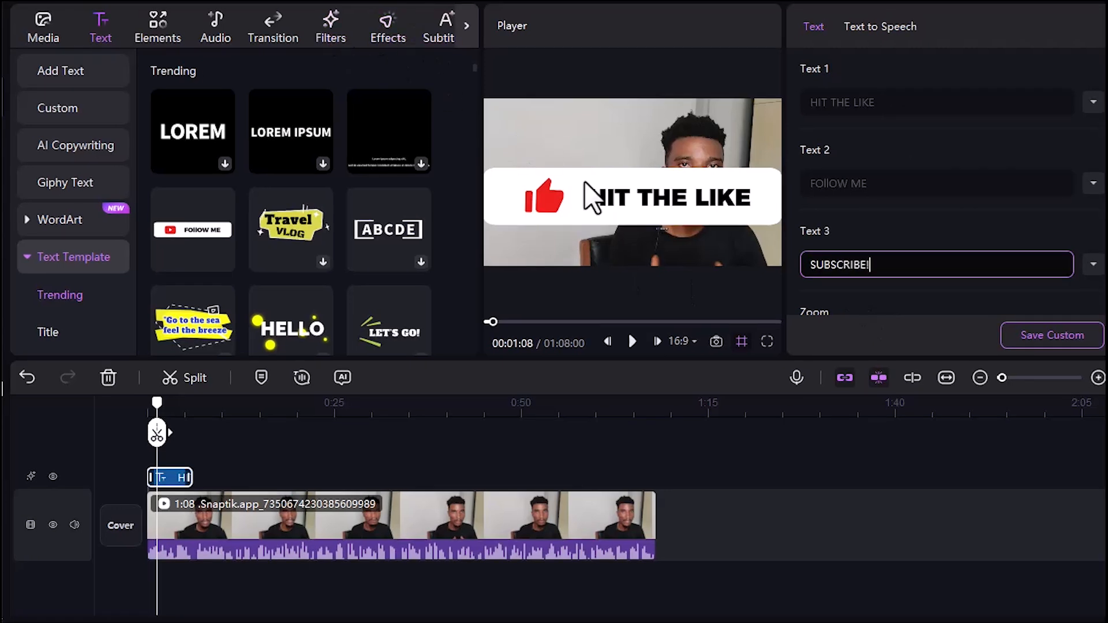
pyautogui.press('Delete')
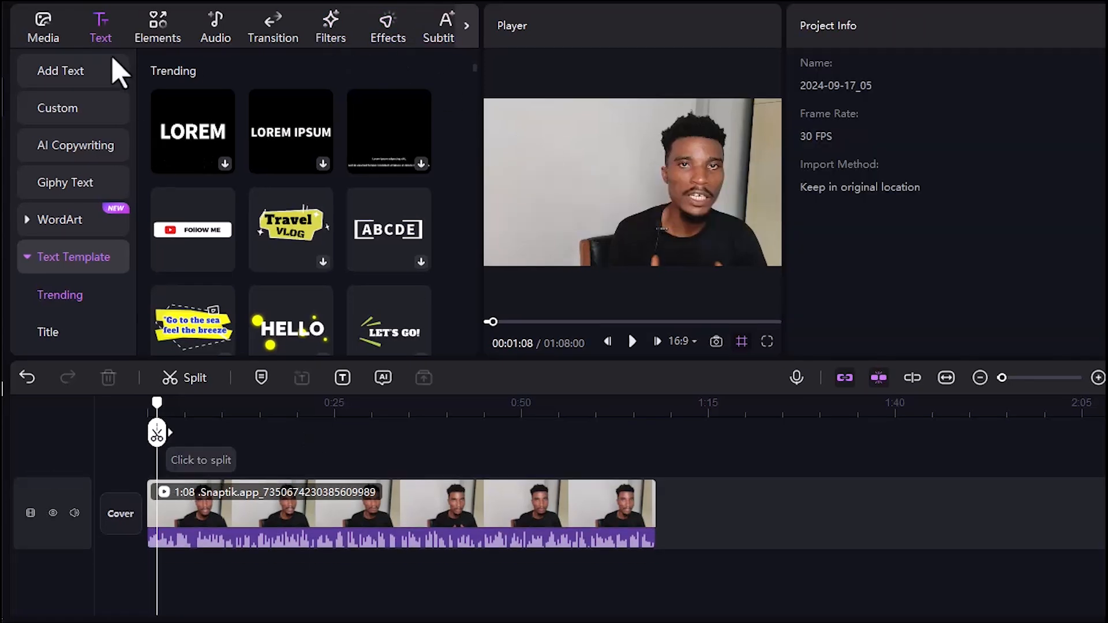
# - Download the cheerful music track Innovative Sound, add it to the timeline, and align its start with the video clip
pyautogui.click(156, 37)
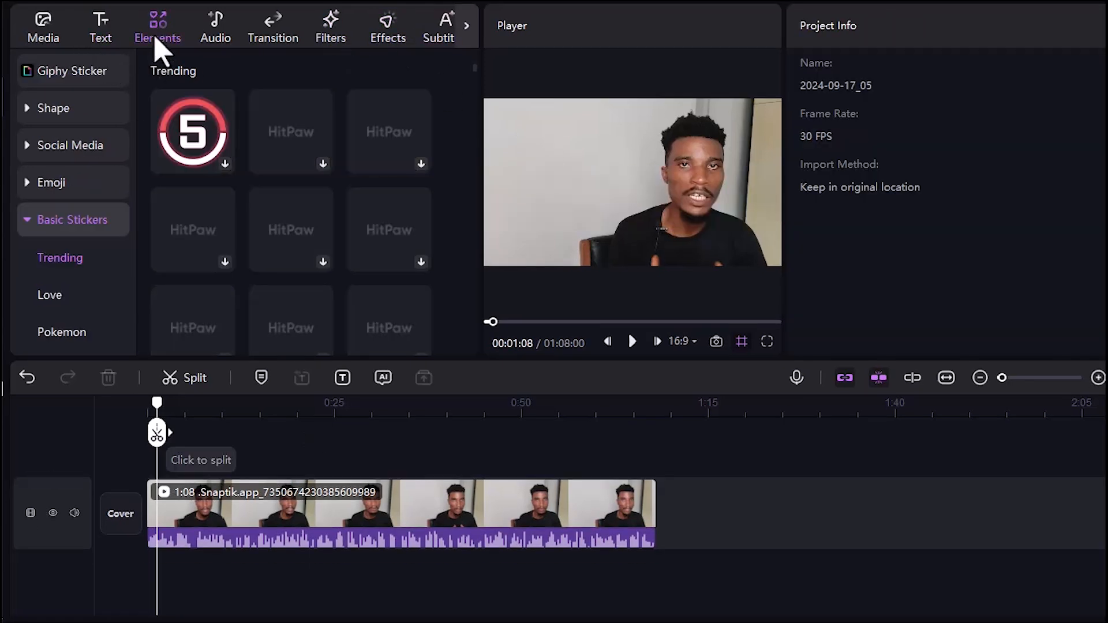
pyautogui.click(223, 47)
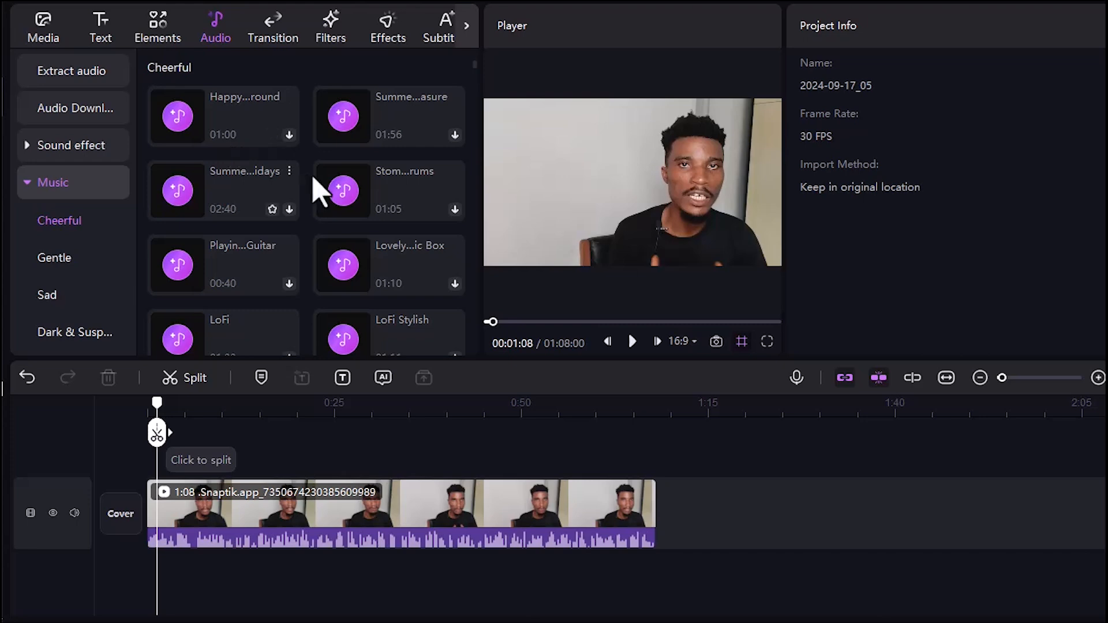
pyautogui.moveTo(474, 71); pyautogui.dragTo(483, 96)
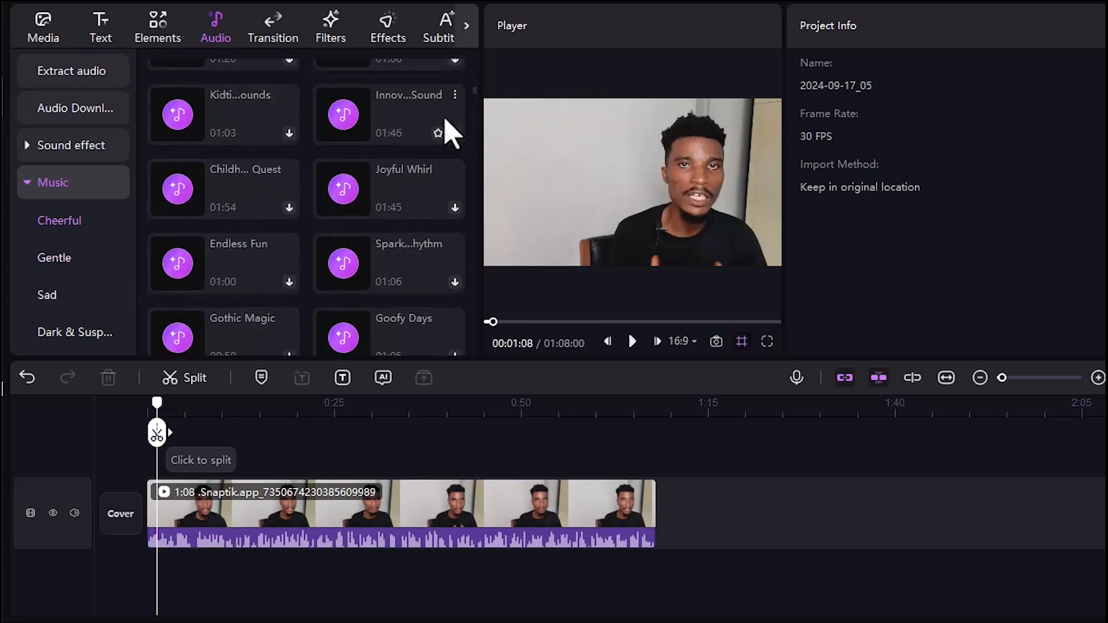
pyautogui.click(455, 133)
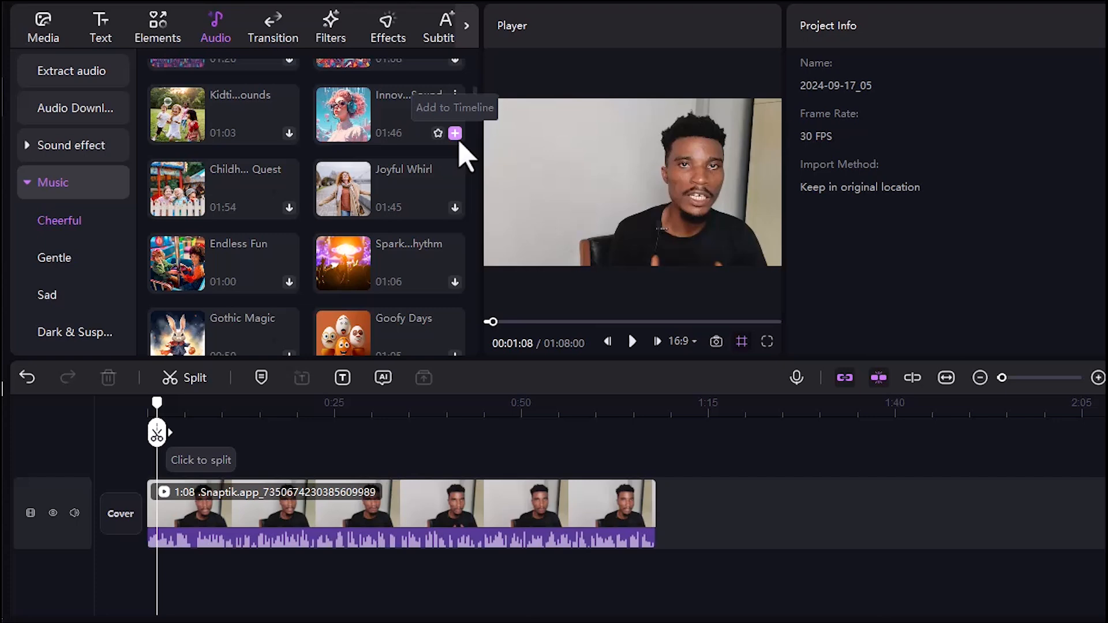
pyautogui.click(455, 134)
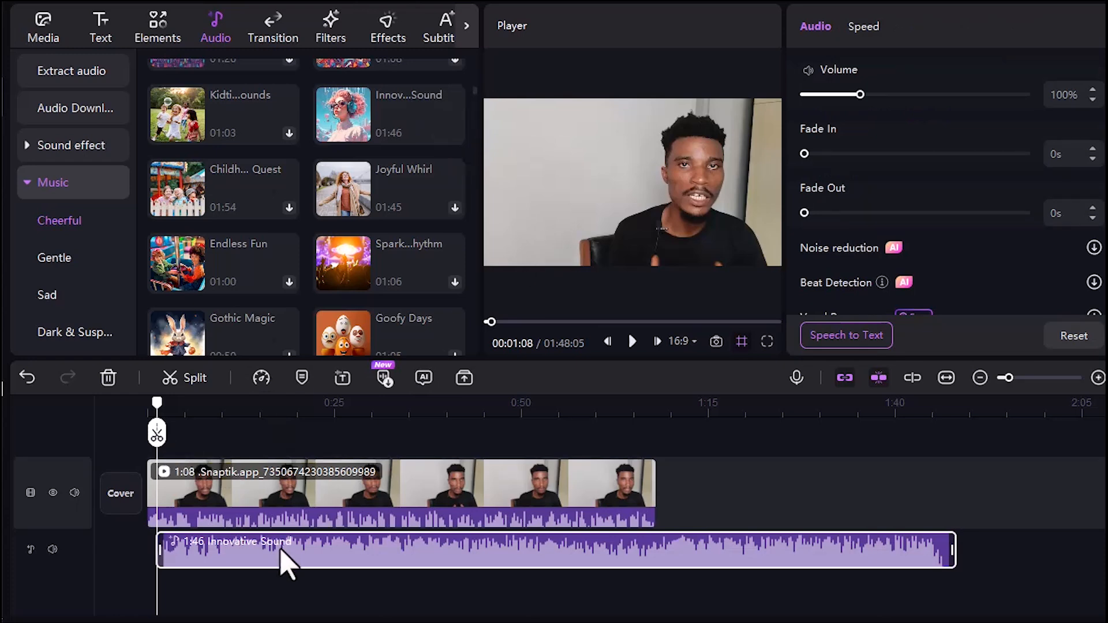
pyautogui.moveTo(281, 551); pyautogui.dragTo(273, 551)
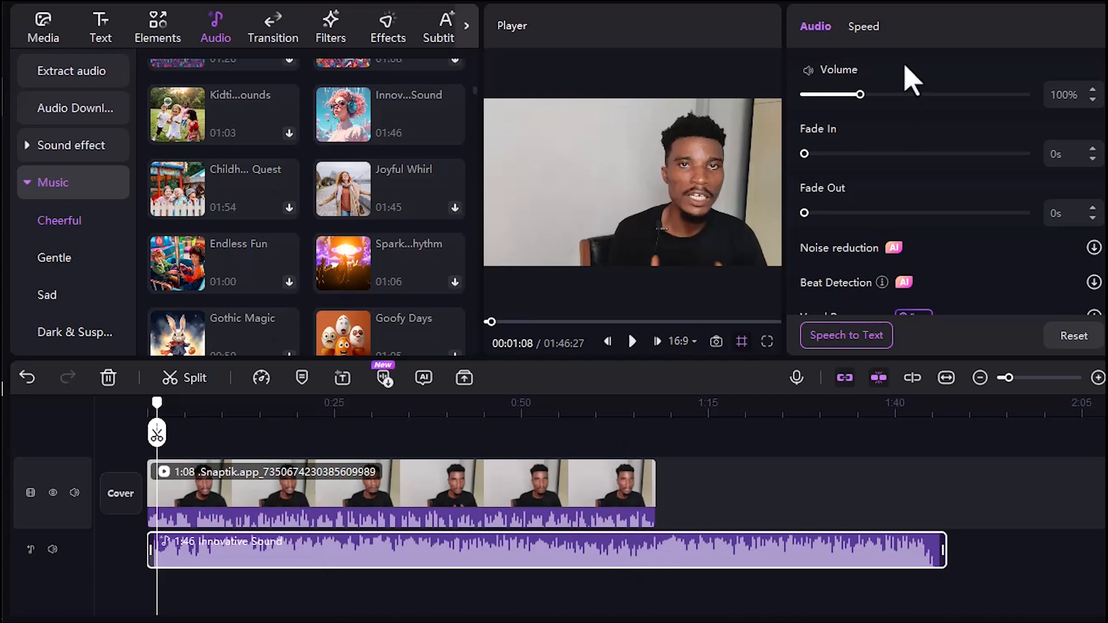
# - Set the Innovative Sound clip's volume to 34%, keeping its fade-in at 0 s
pyautogui.moveTo(870, 99); pyautogui.dragTo(823, 104)
pyautogui.moveTo(804, 154); pyautogui.dragTo(777, 176)
# - Browse the trending transitions and the available filters
pyautogui.click(273, 40)
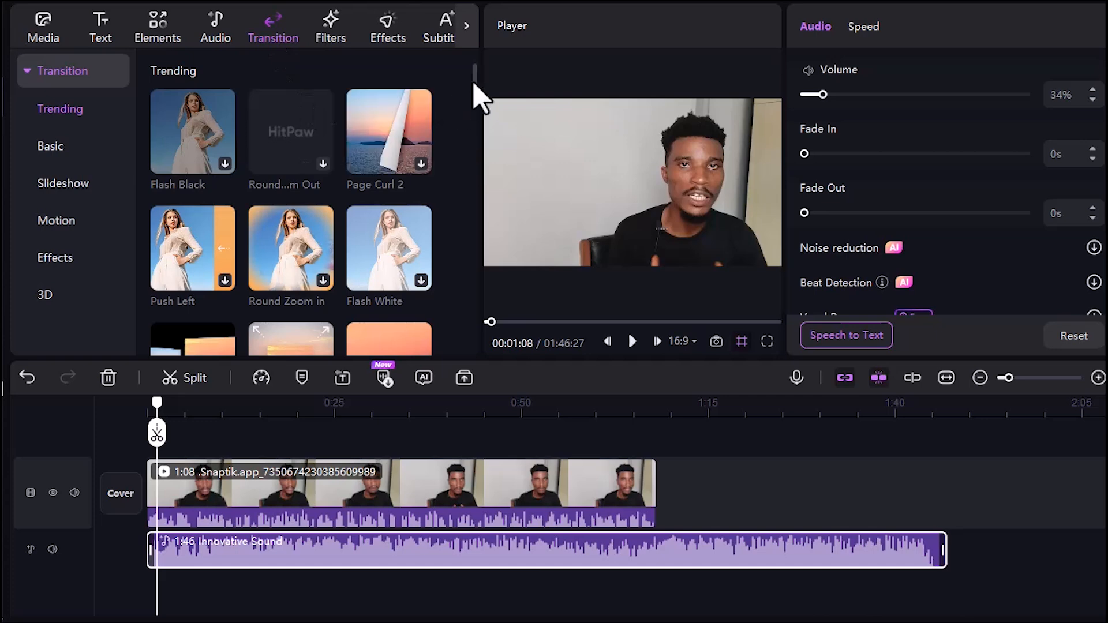
pyautogui.moveTo(477, 84); pyautogui.dragTo(483, 115)
pyautogui.click(334, 29)
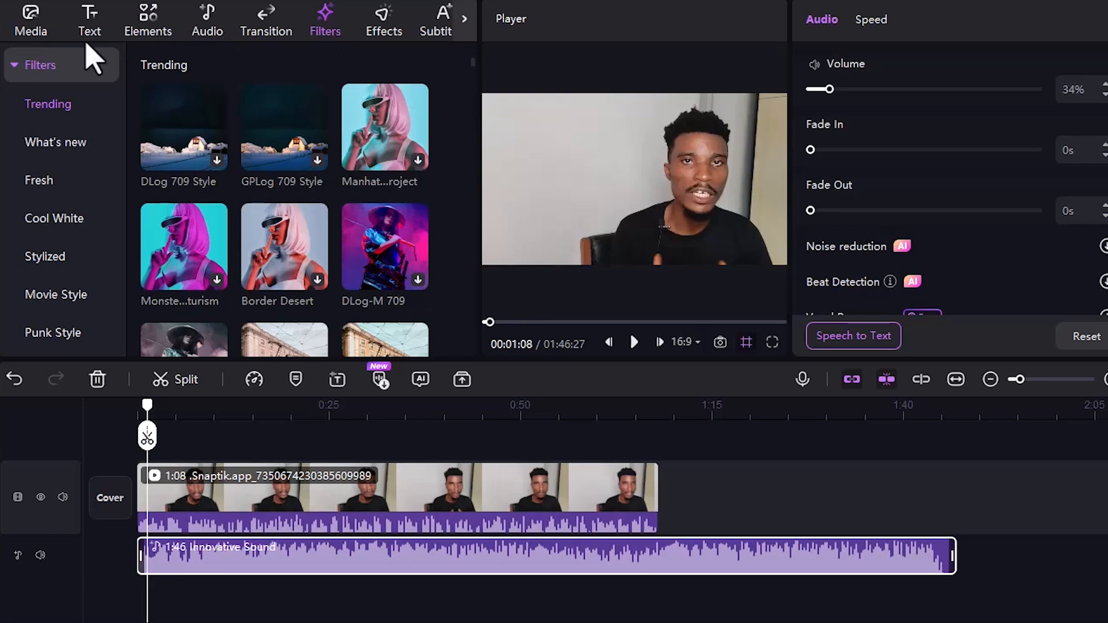
# - Search the Pixabay stock videos for "a moving car"
pyautogui.click(38, 33)
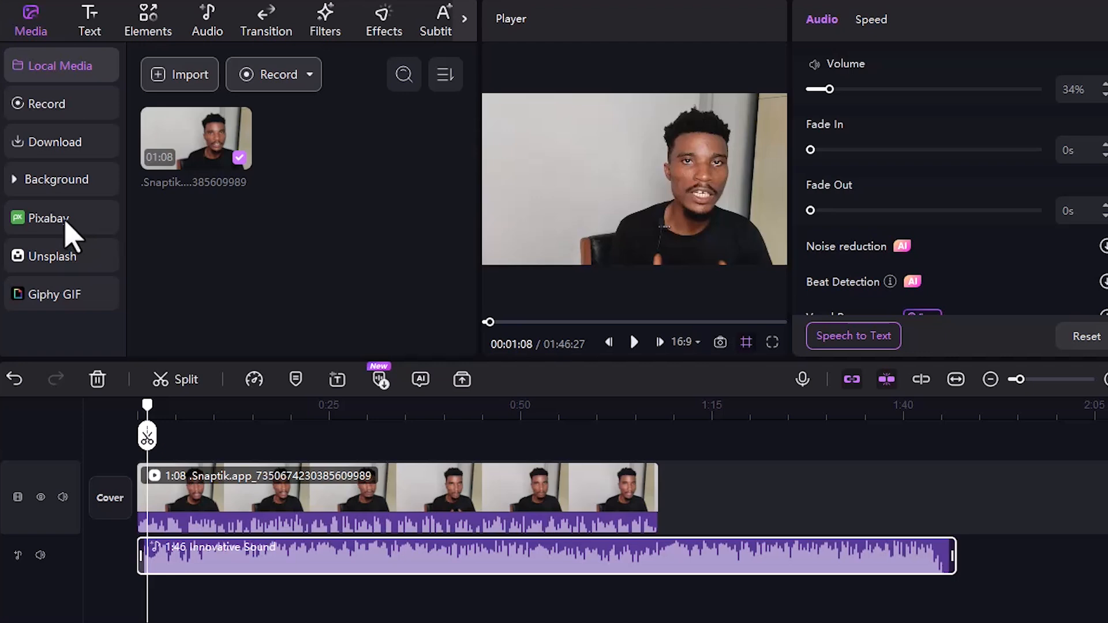
pyautogui.click(68, 230)
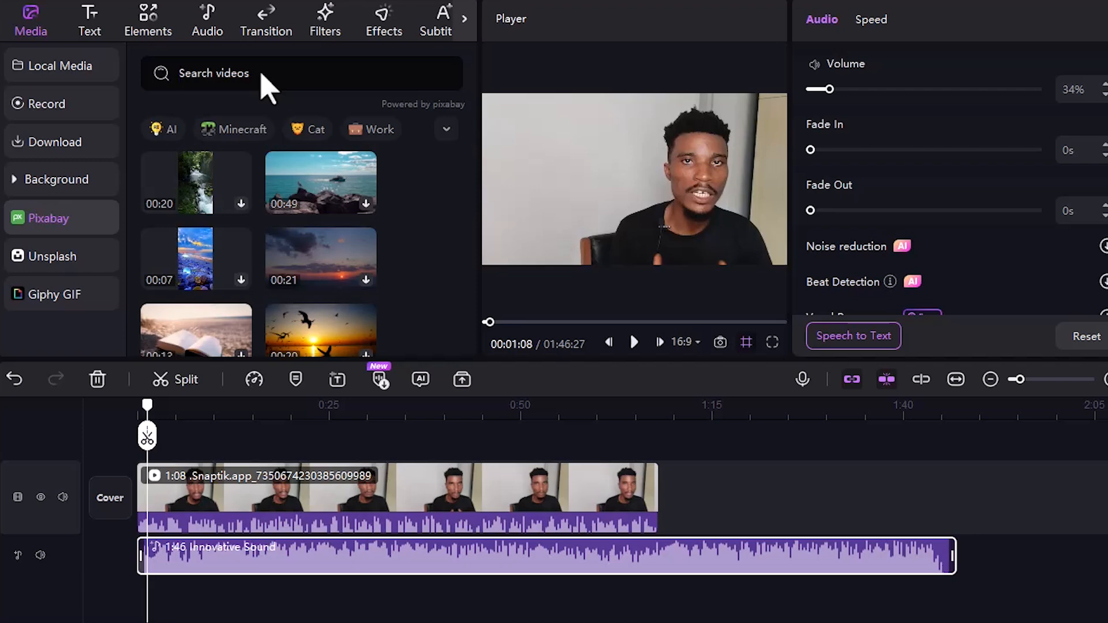
pyautogui.write('a moving car')
pyautogui.press('Return')
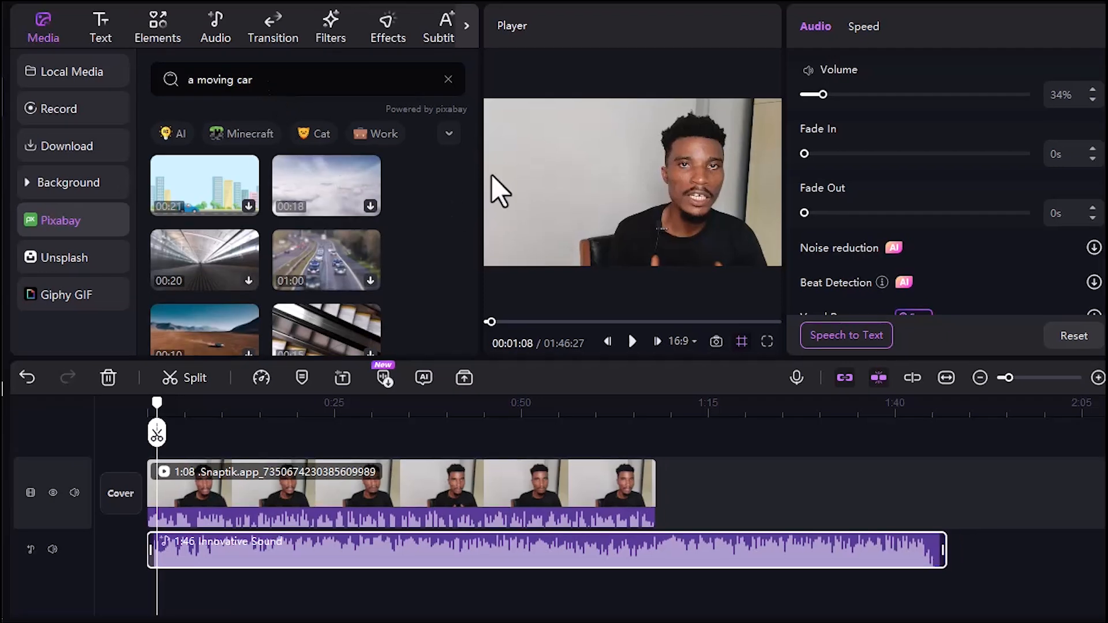
# - Download the 18-second clouds video, place it directly after the main clip, and move the playhead to about 1:19 within it
pyautogui.click(366, 204)
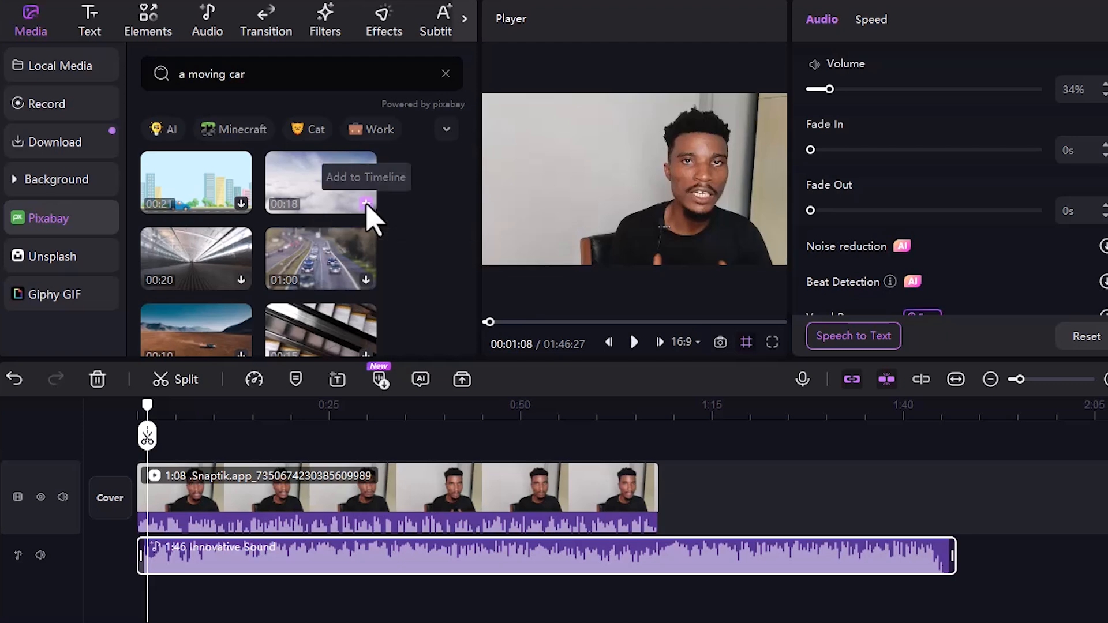
pyautogui.click(363, 205)
pyautogui.moveTo(231, 493); pyautogui.dragTo(479, 487)
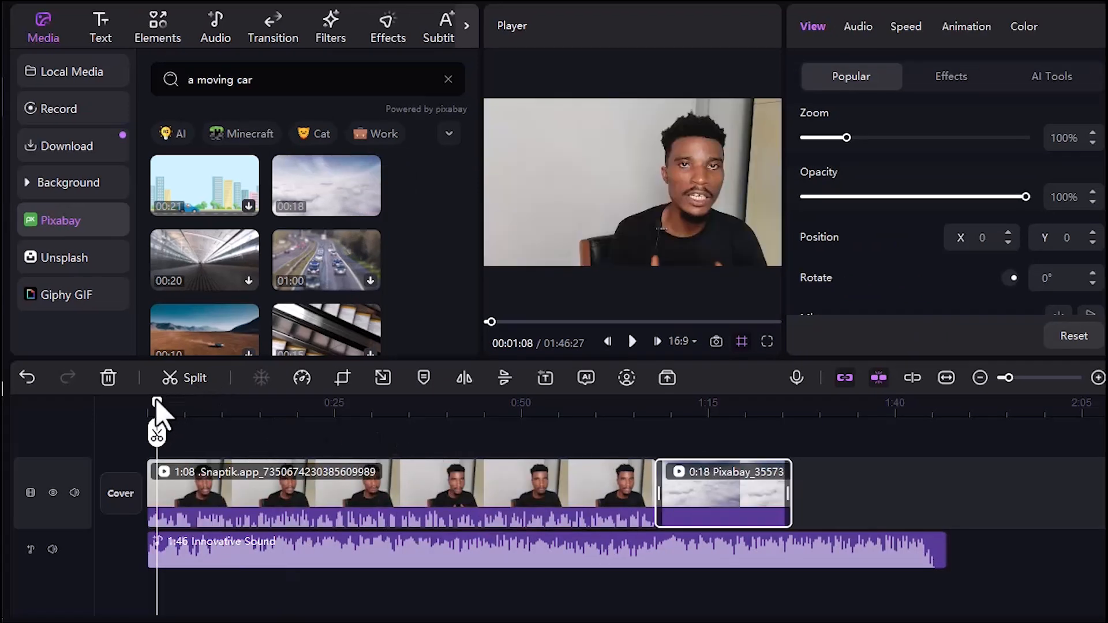
pyautogui.moveTo(459, 425); pyautogui.dragTo(750, 479)
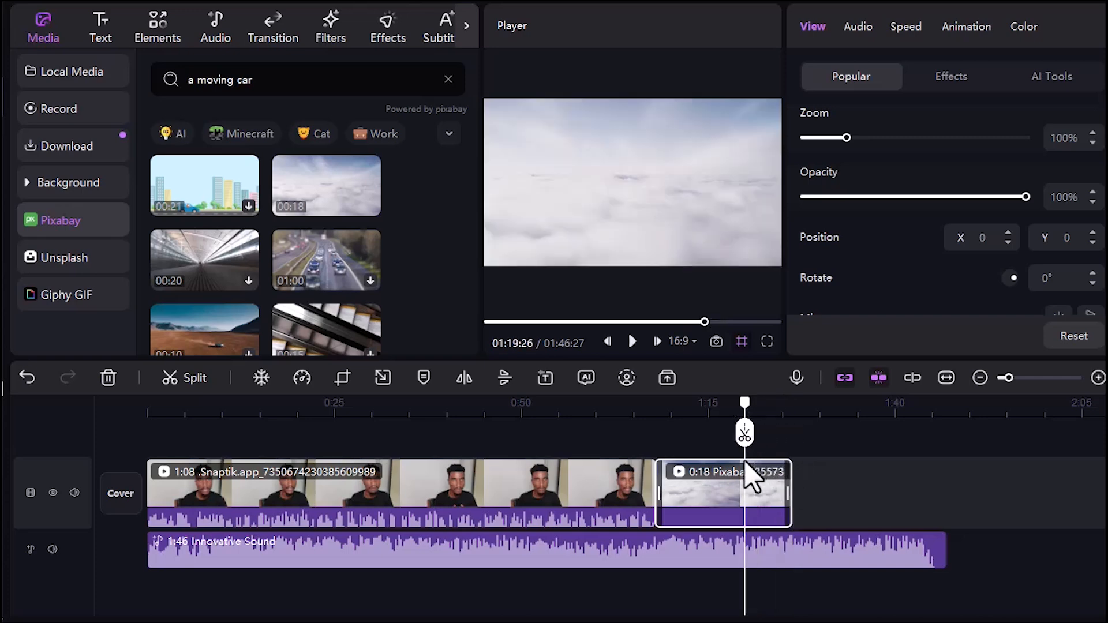